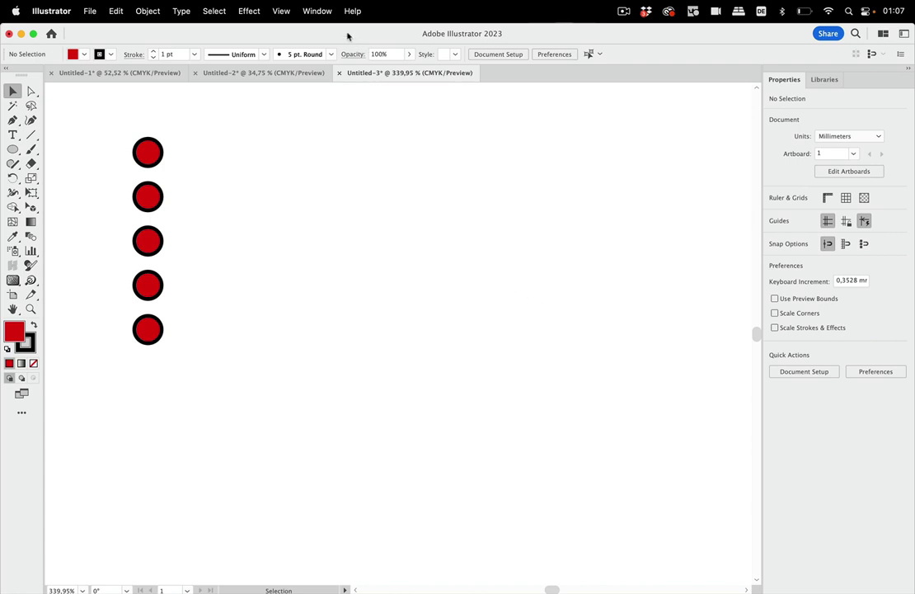
Open the Window menu to reach the list of Illustrator panels.
click(319, 11)
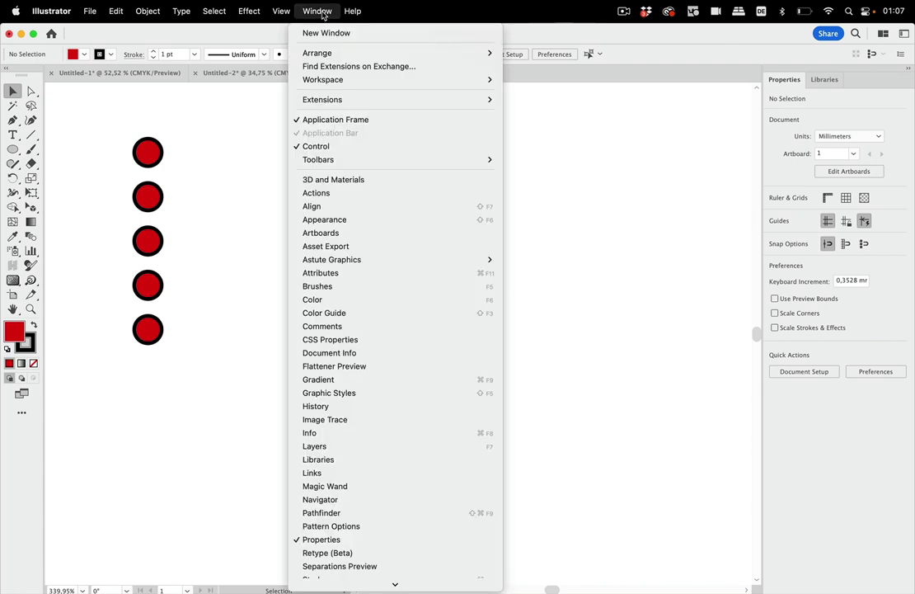
Show the Actions panel with the Custom set chosen, then dismiss its flyout menu.
click(345, 195)
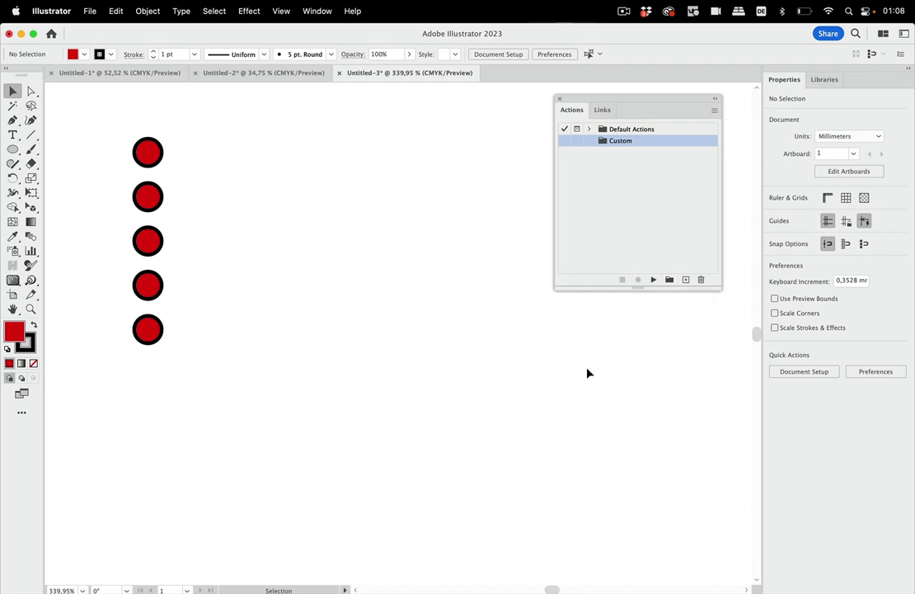
click(715, 111)
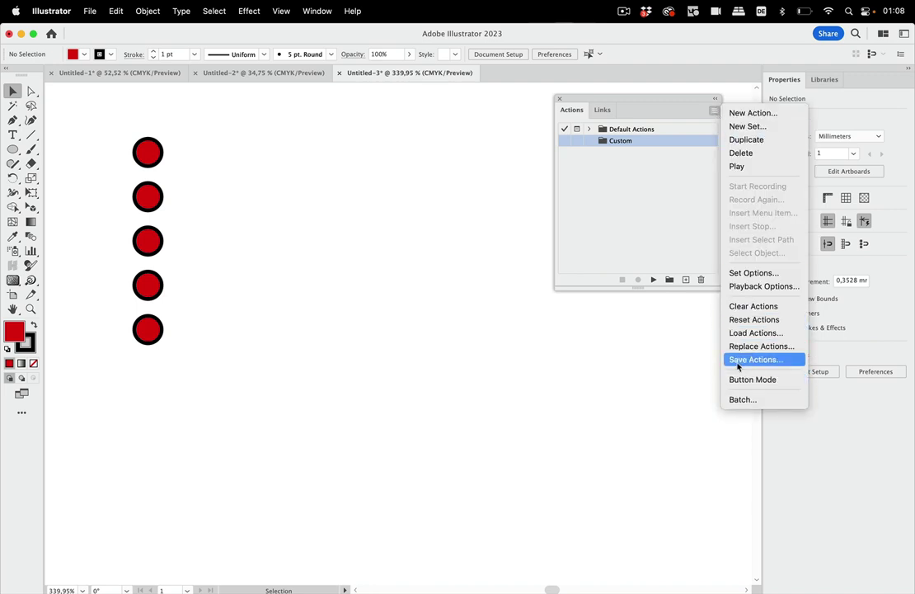
click(640, 199)
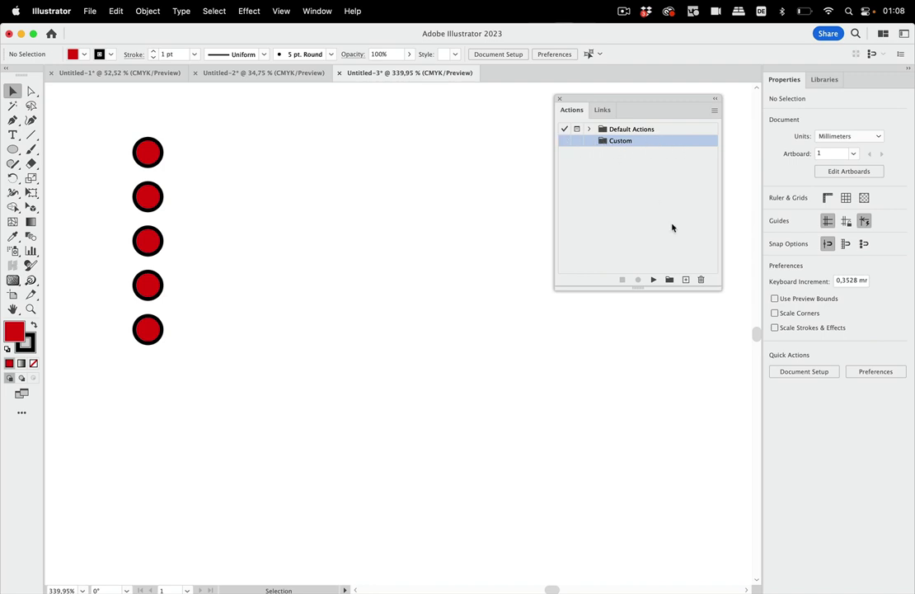
Create a new action named 'Select' in the Custom set and start recording it.
click(685, 281)
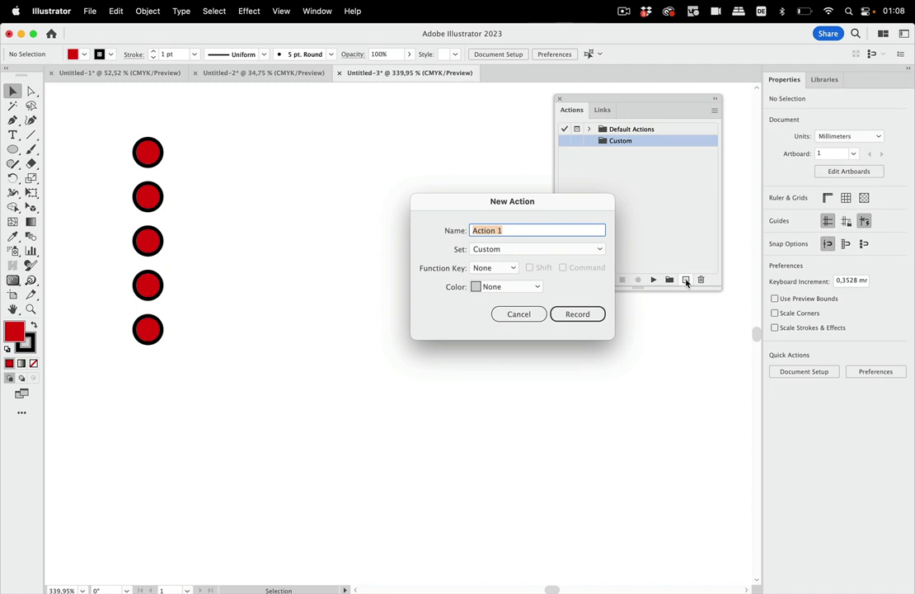
text(Select)
click(582, 314)
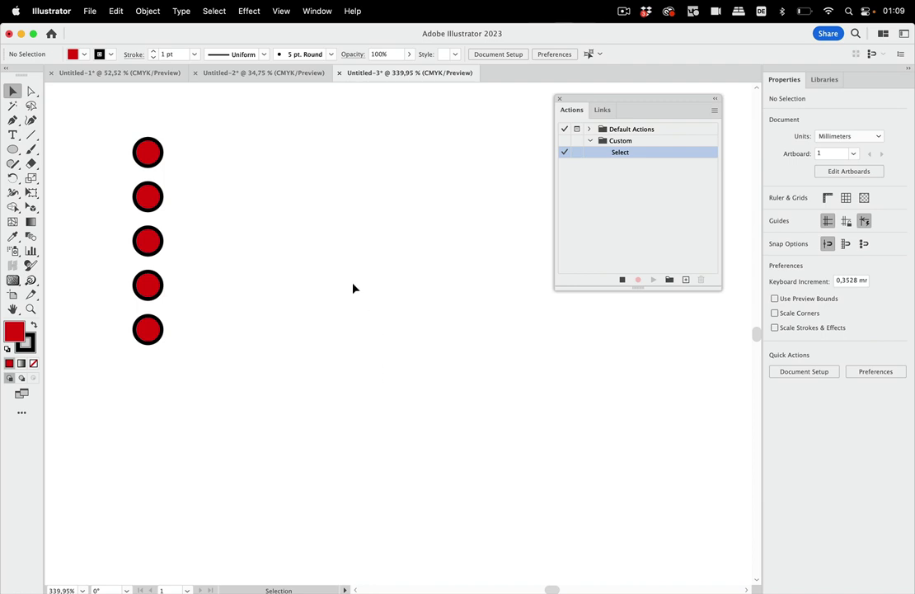
Draw an ellipse in the middle of the page and place the Color panel below it.
click(12, 150)
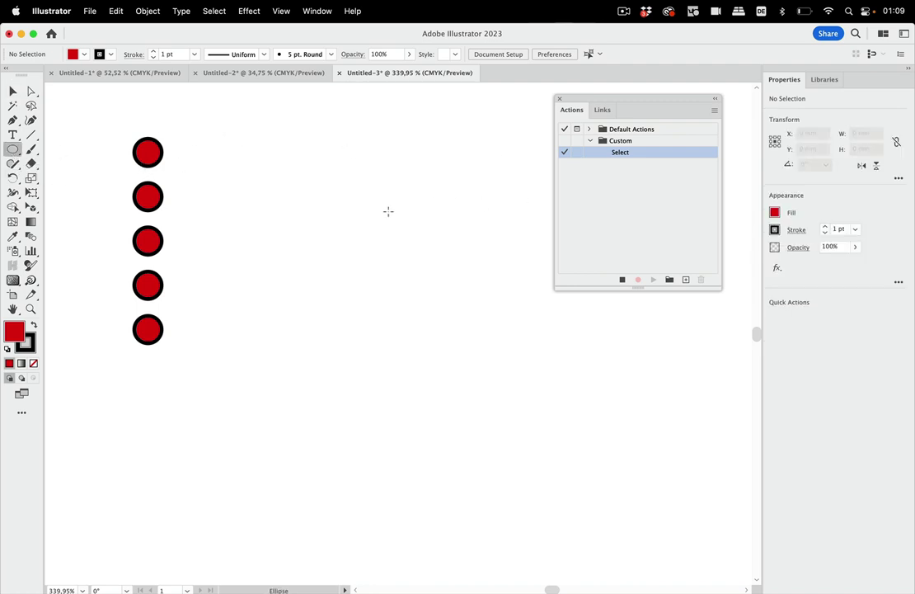
drag(364, 193, 408, 248)
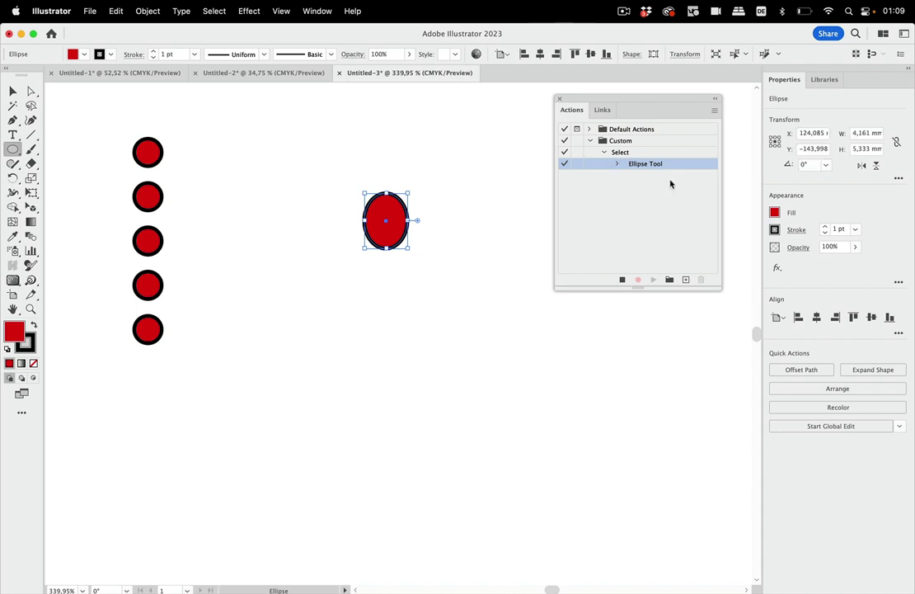
click(318, 12)
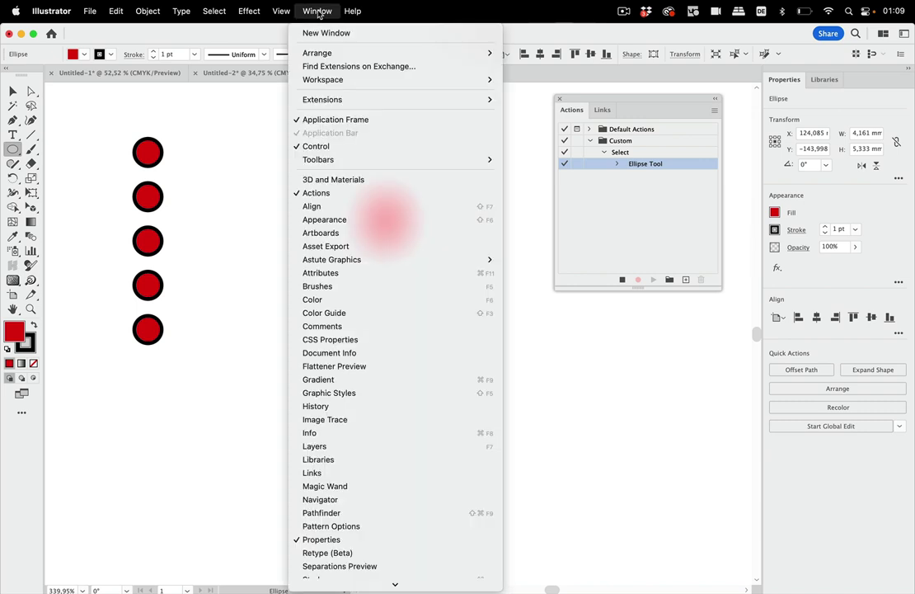
click(326, 301)
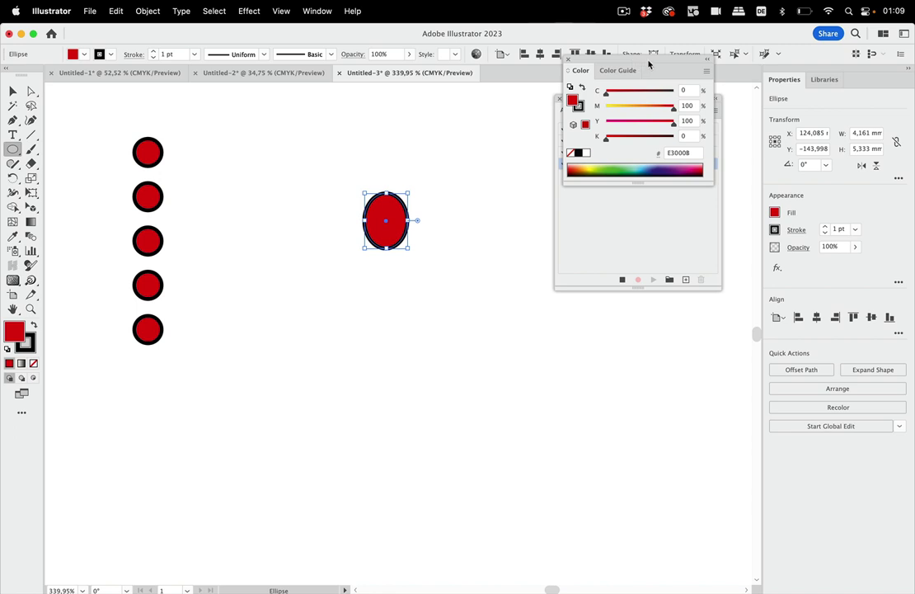
drag(649, 65, 474, 266)
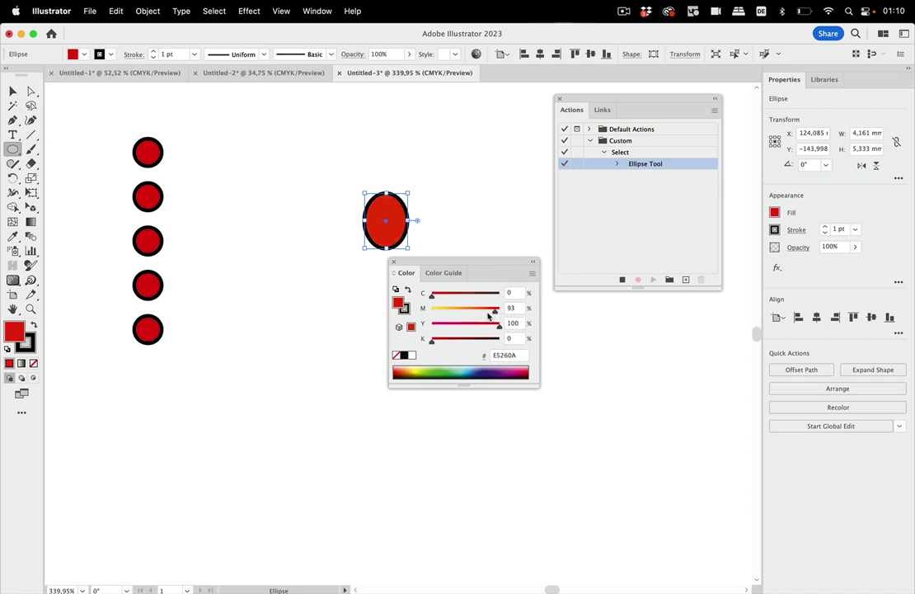
Record the red fill colour twice as Set color steps, check their values, then close Color.
click(499, 311)
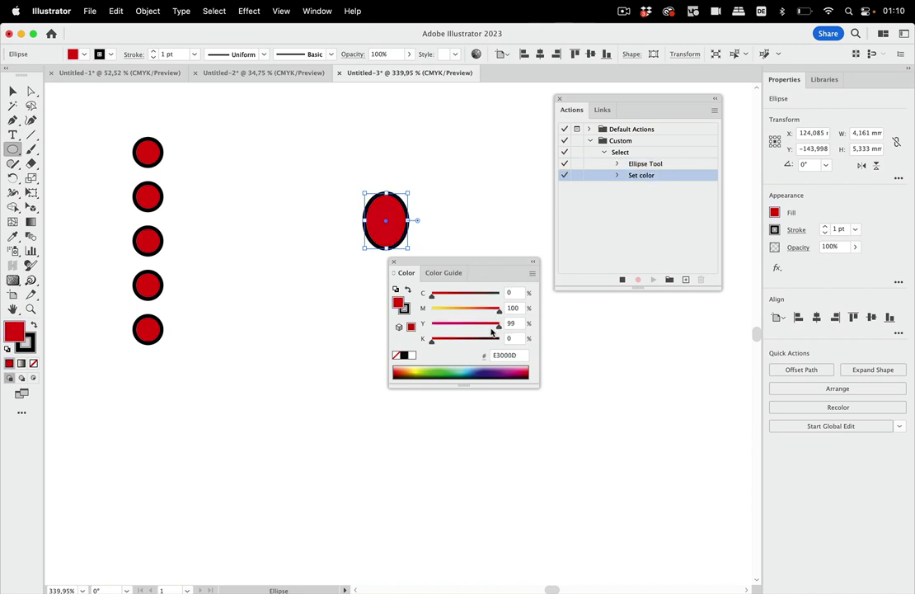
click(500, 329)
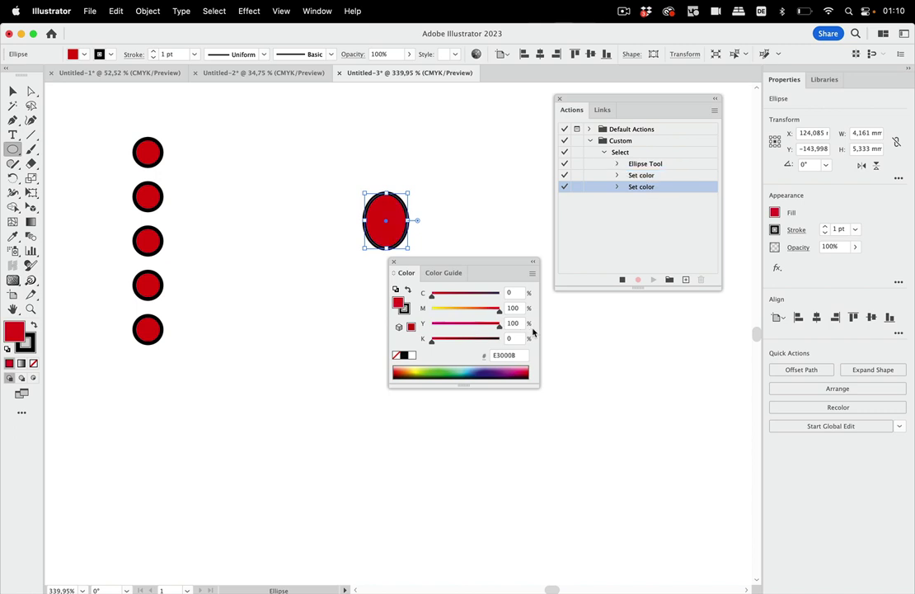
click(617, 176)
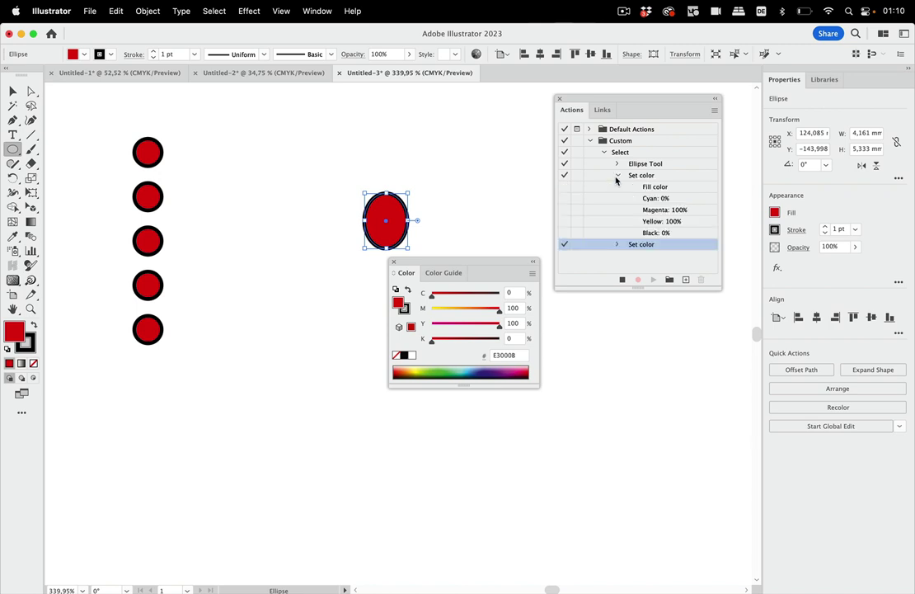
click(618, 245)
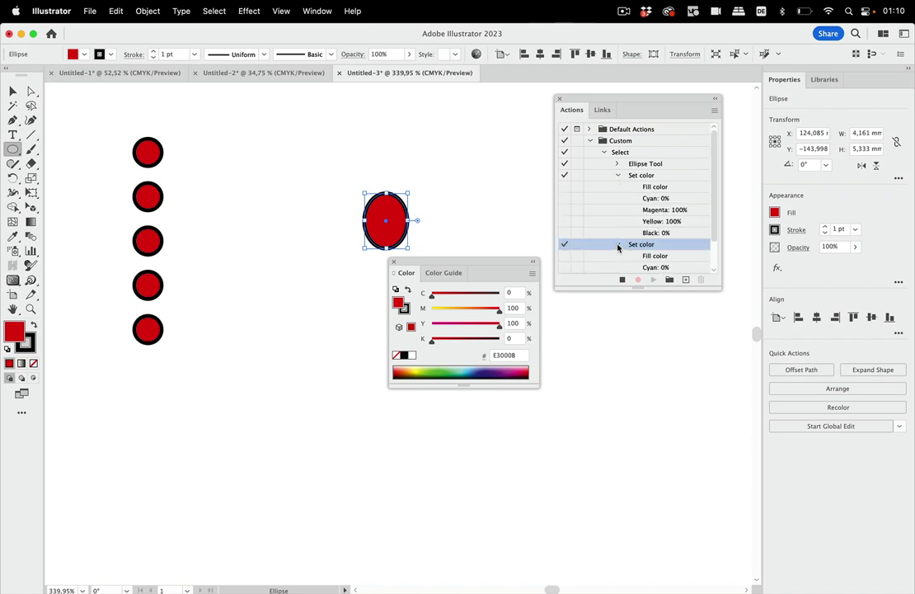
click(618, 245)
click(617, 176)
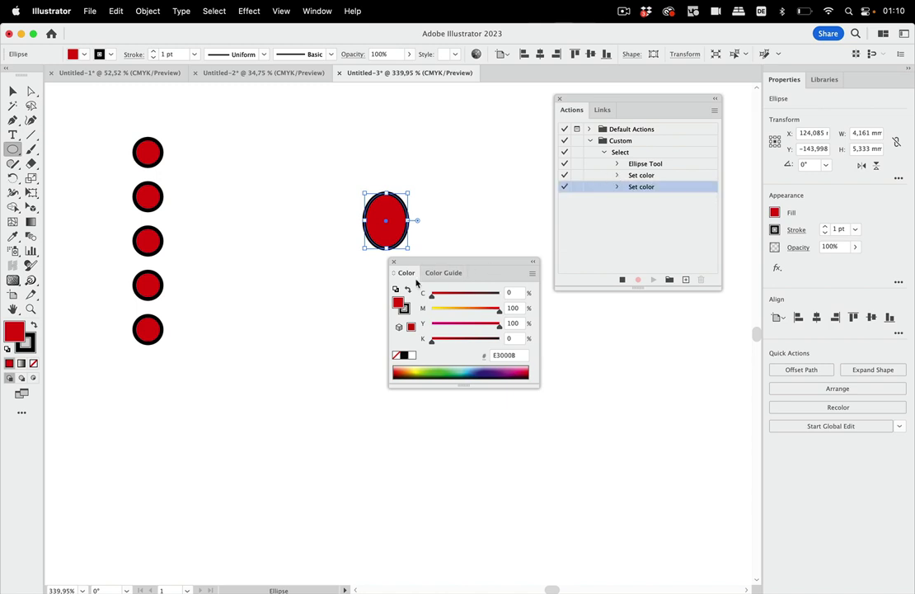
click(394, 263)
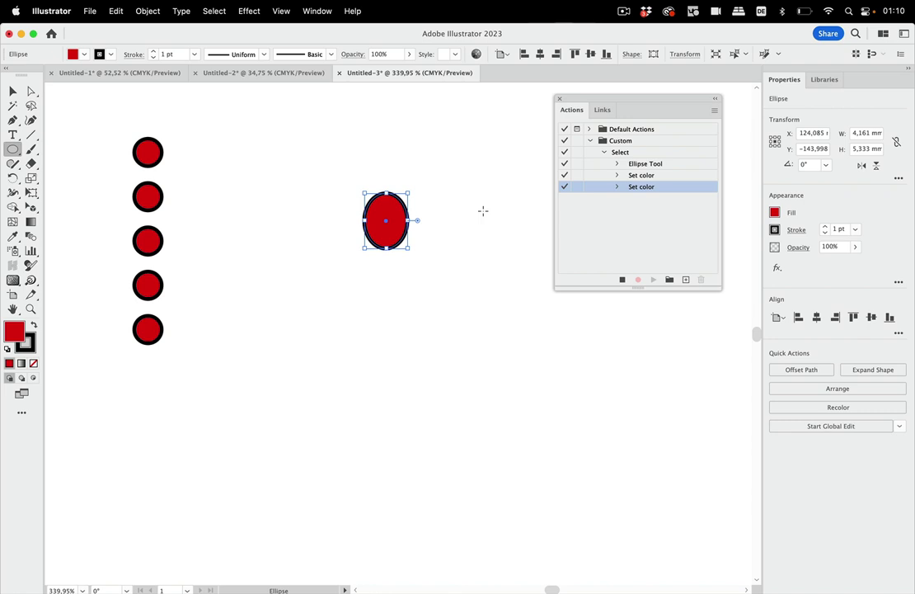
Give the ellipse the note 'Red' in the Attributes panel and view the recorded Attribute Setting.
click(317, 12)
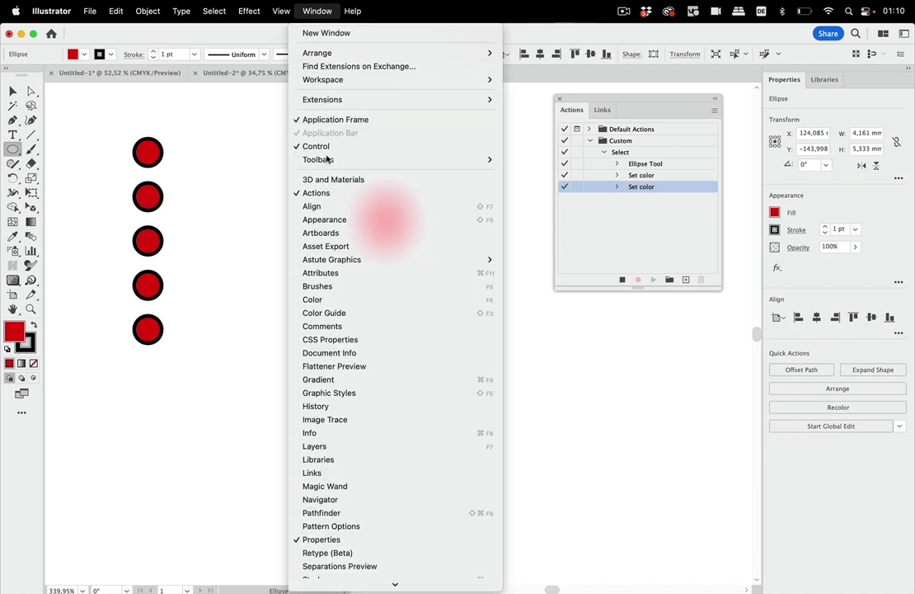
click(335, 273)
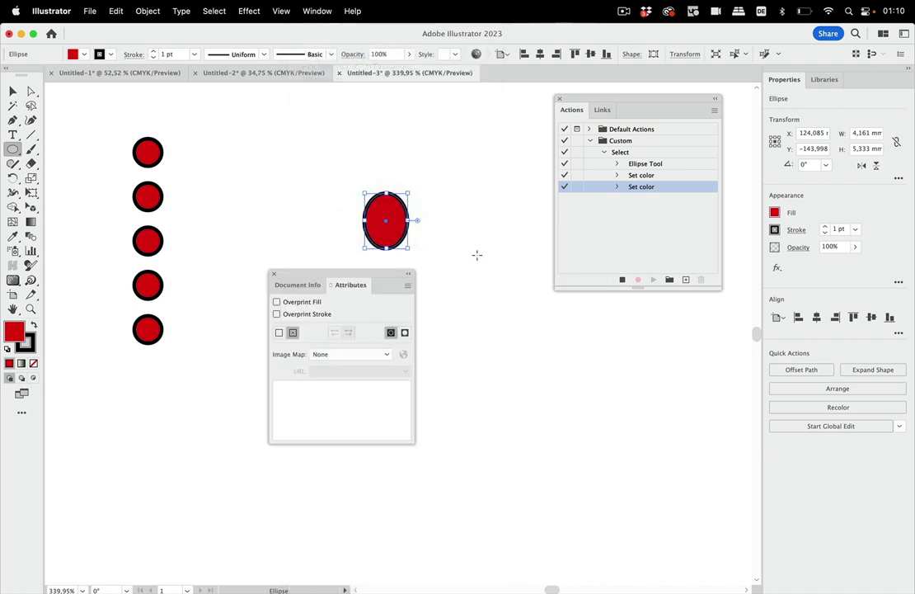
drag(373, 276, 271, 230)
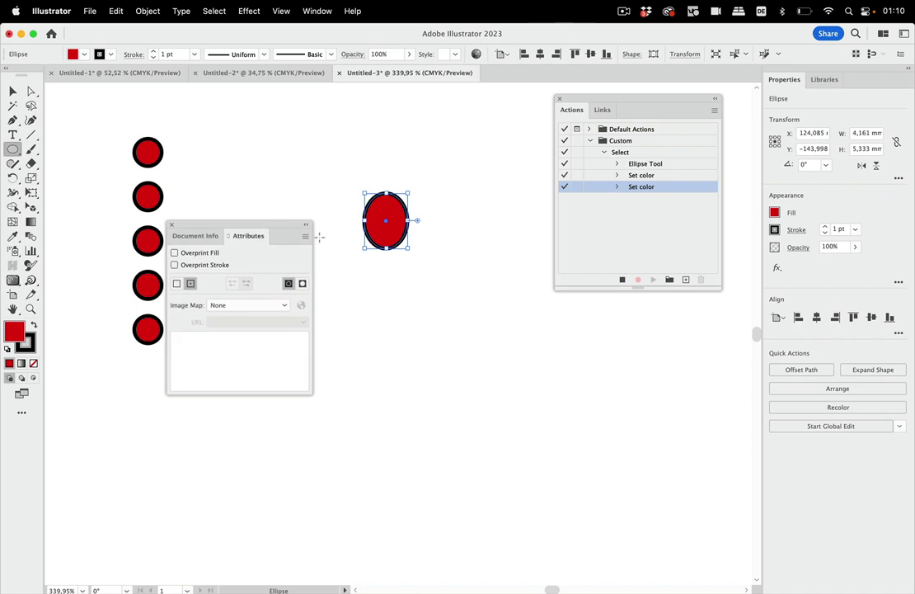
click(305, 237)
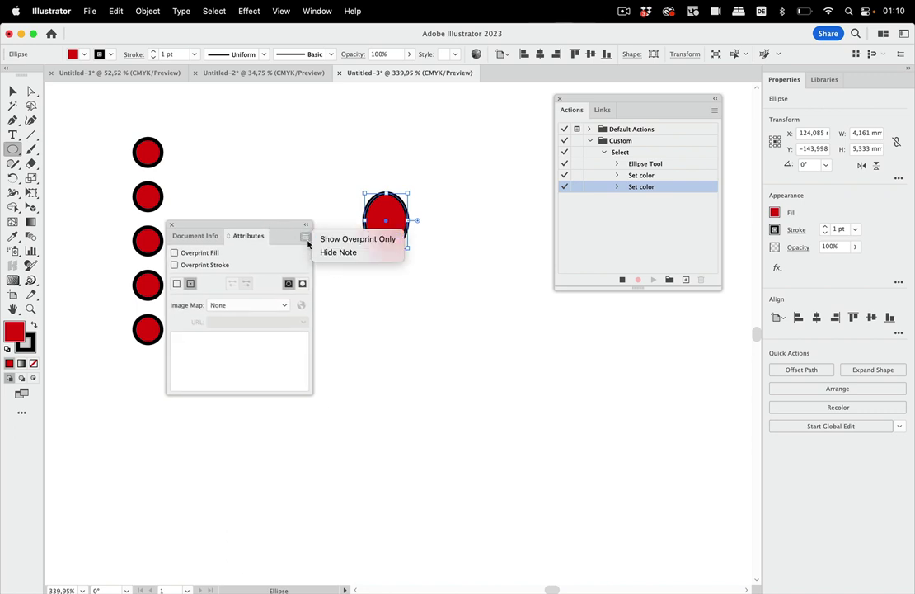
click(327, 239)
drag(288, 230, 355, 124)
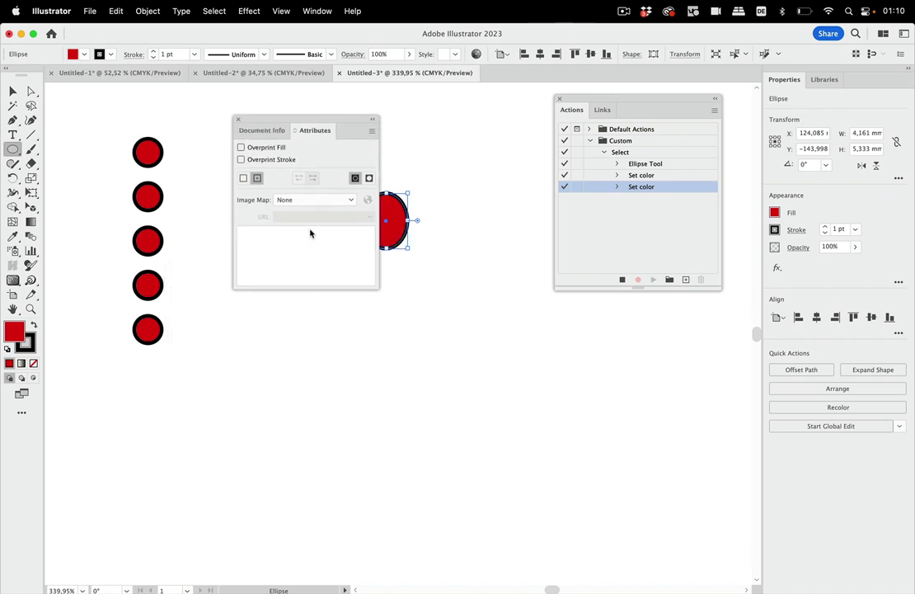
click(291, 247)
text(Red)
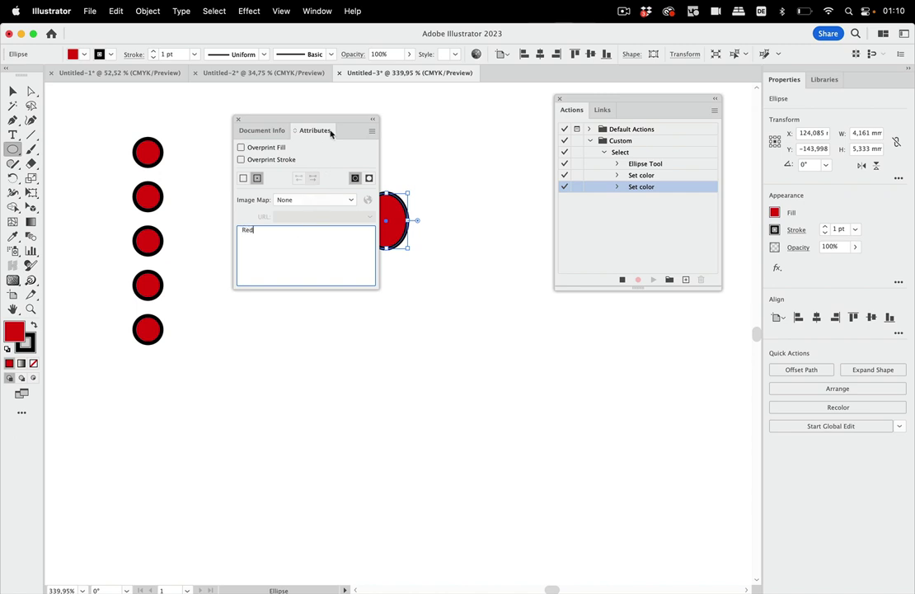
drag(341, 121, 271, 195)
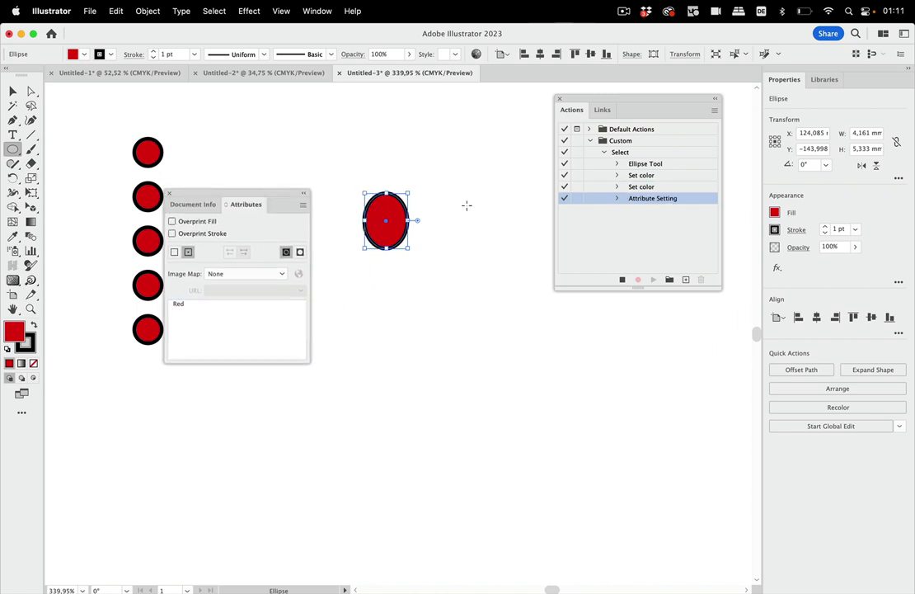
click(617, 200)
Close the Attributes panel and choose Select > Same > Fill Color to select all red ellipses.
click(169, 193)
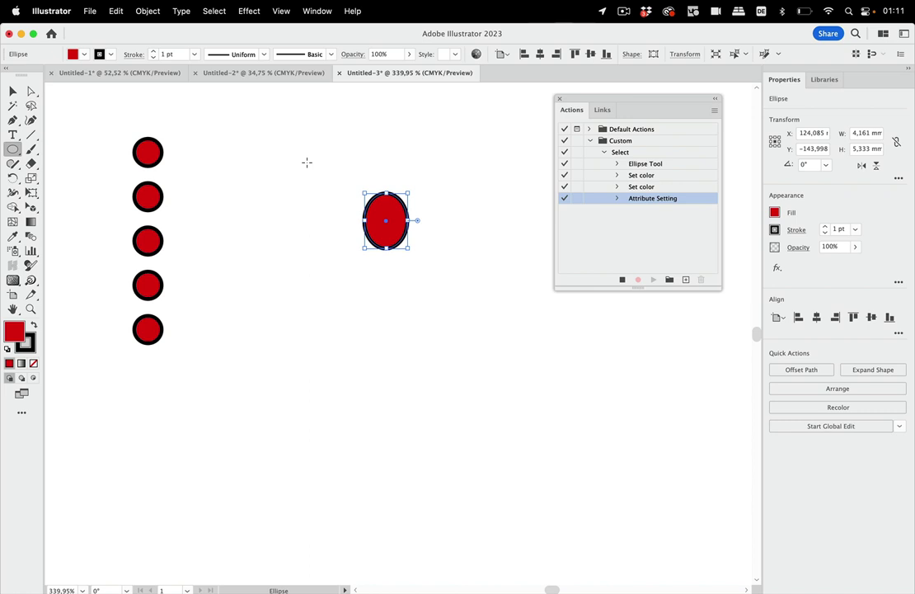
click(215, 11)
mouse_move(215, 140)
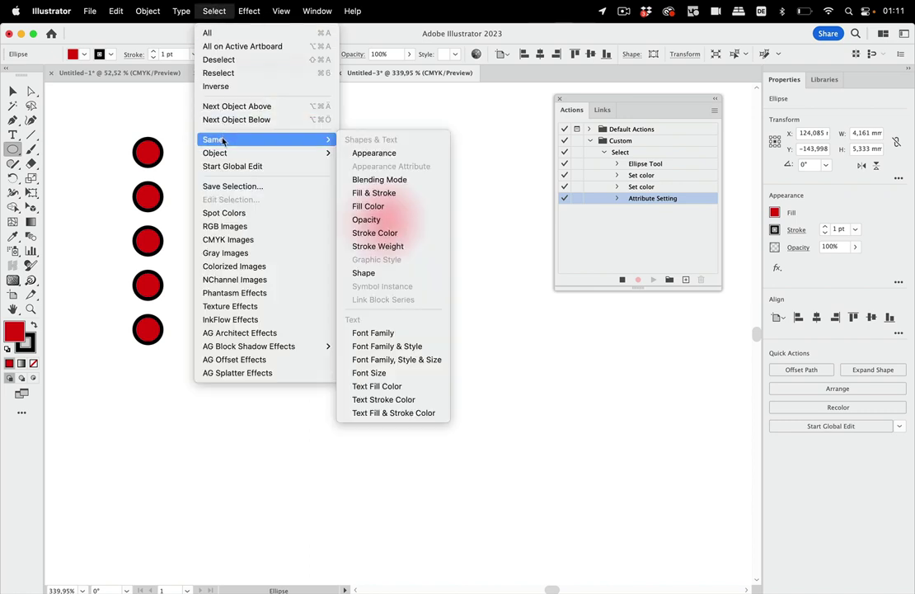
click(368, 206)
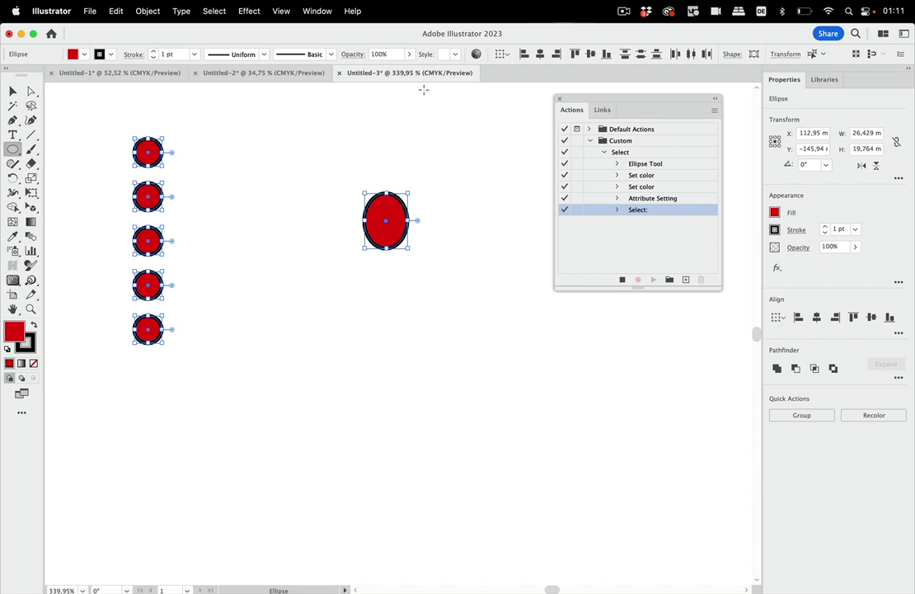
Drag the magenta slider to 0 so the selected ellipses turn yellow (FFED00).
click(319, 11)
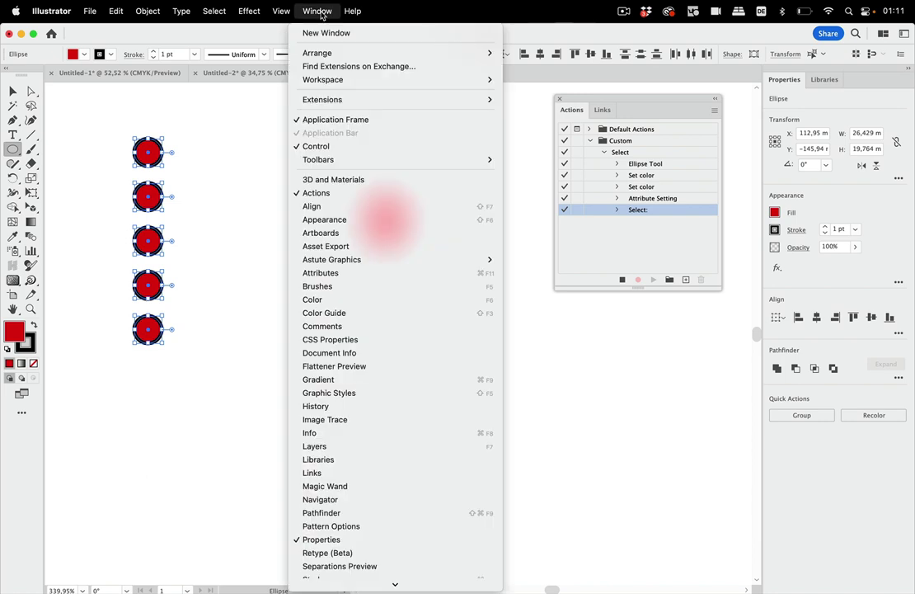
click(317, 299)
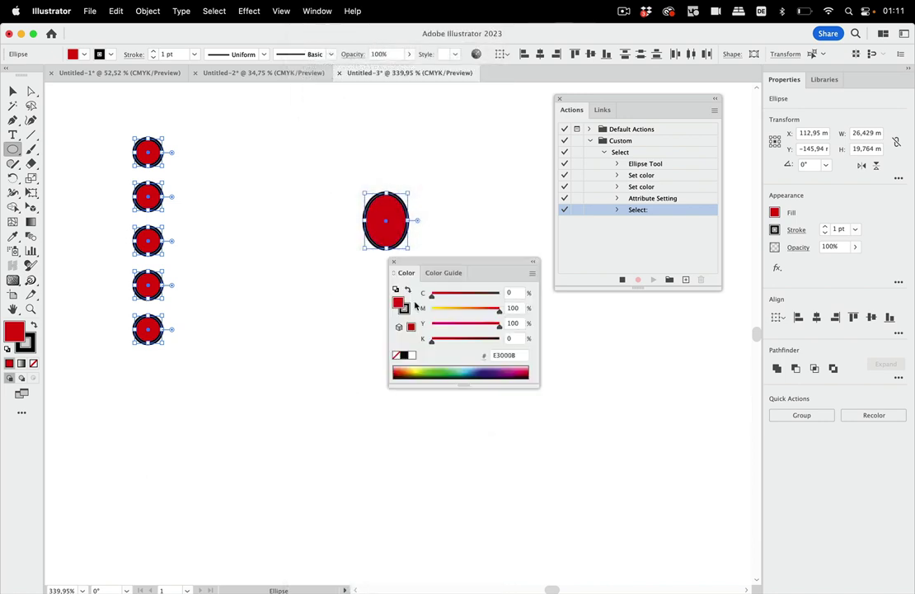
drag(499, 311, 414, 311)
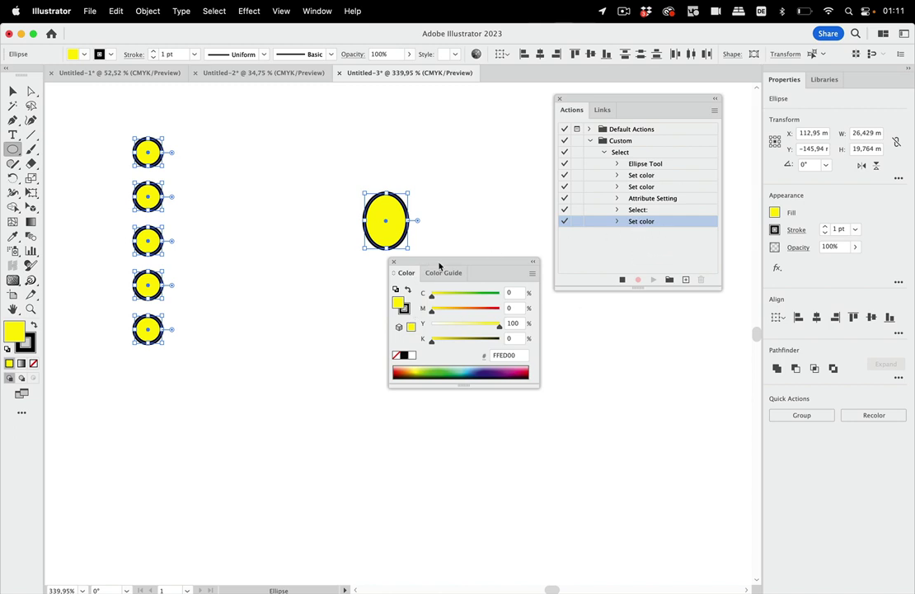
drag(437, 265, 346, 344)
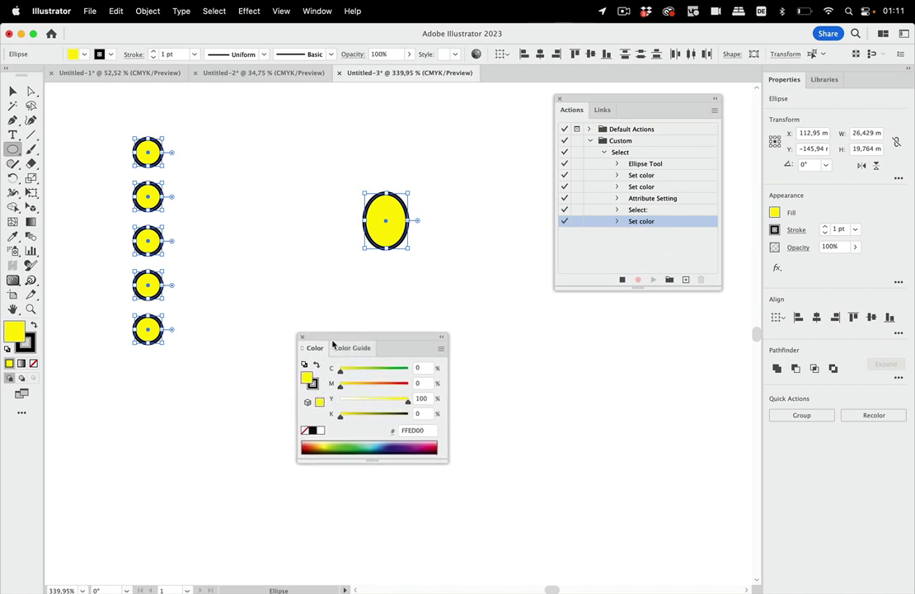
click(302, 338)
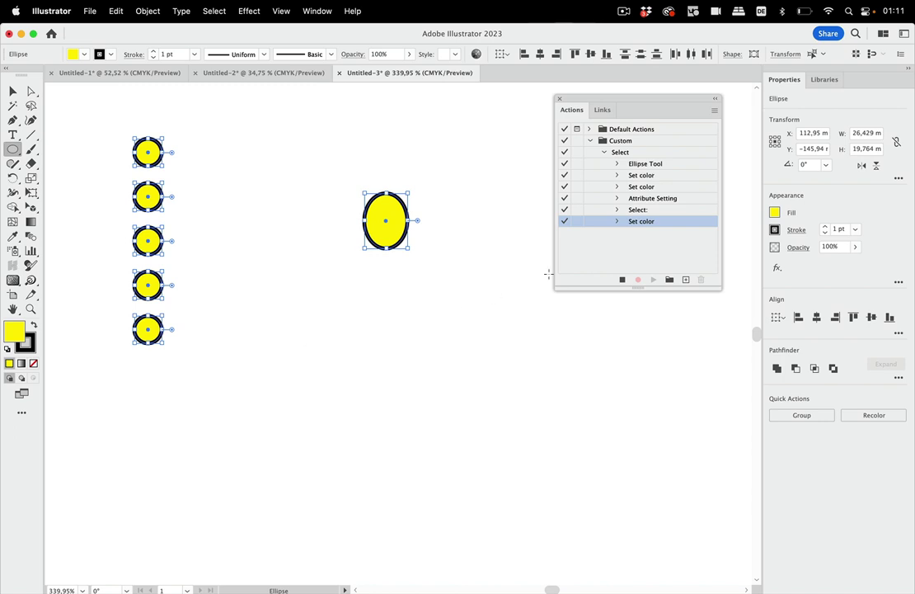
click(714, 110)
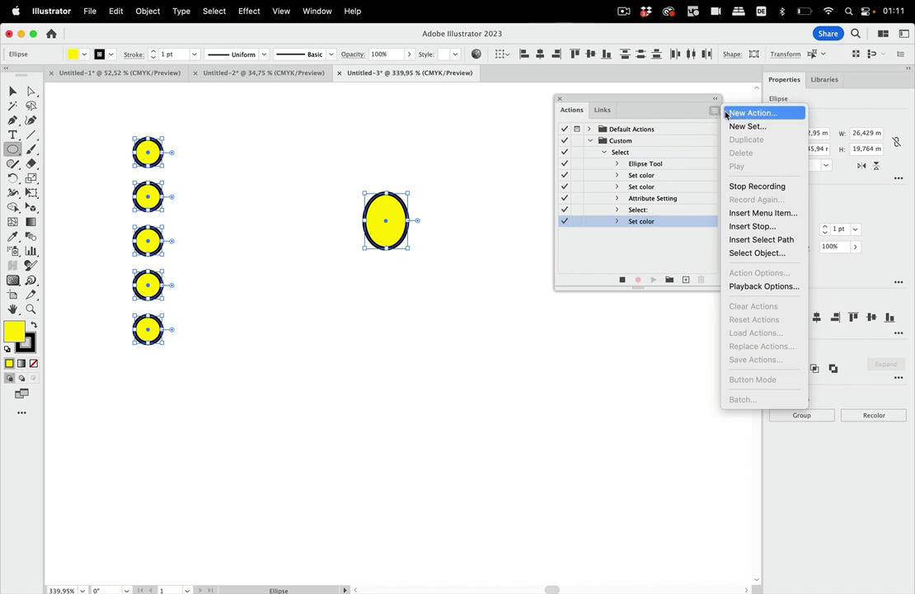
Record a Select Object step for note 'Red', delete the selected oval, and stop recording.
click(755, 252)
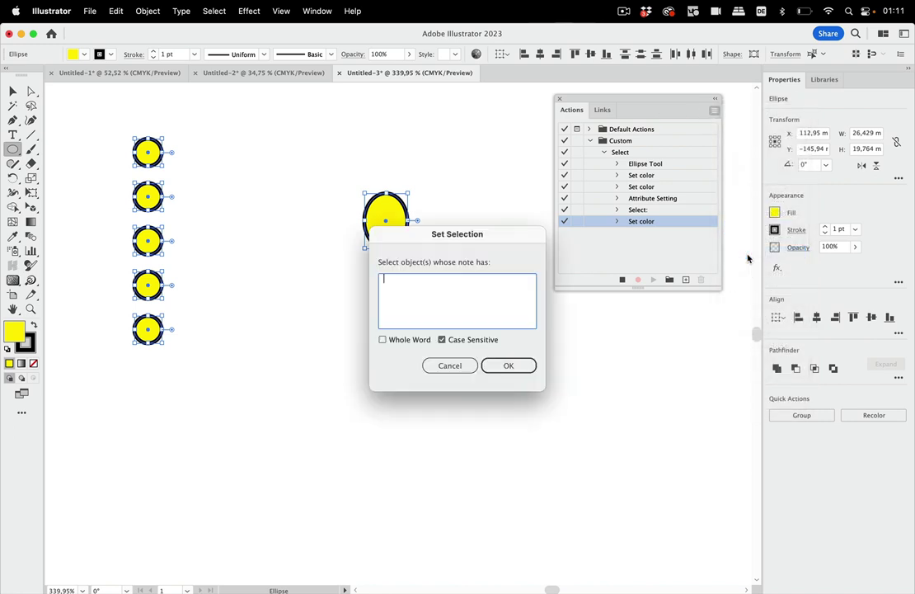
text(Red)
click(511, 368)
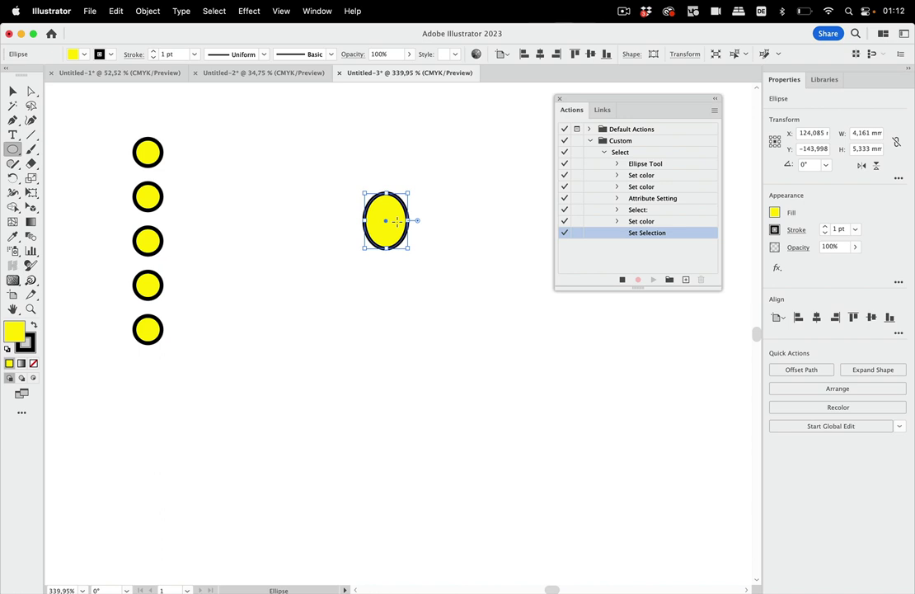
key(Delete)
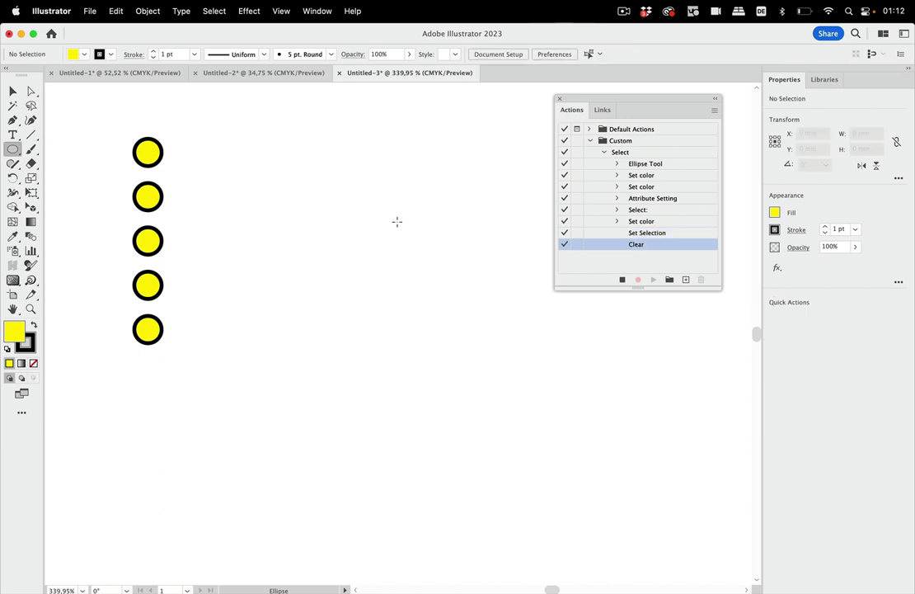
click(623, 279)
Create a new A4 document and draw a small circle on the page.
key(super+n)
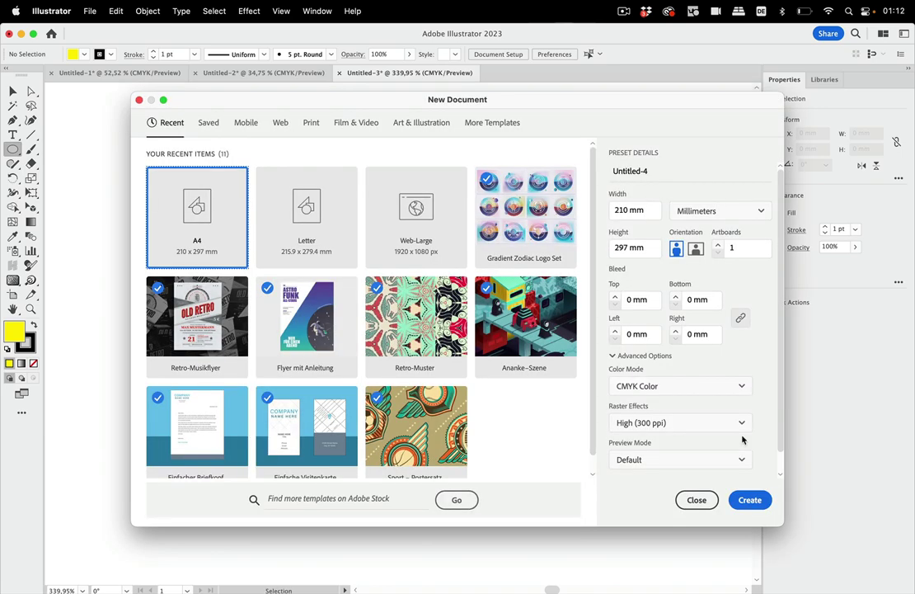
click(752, 501)
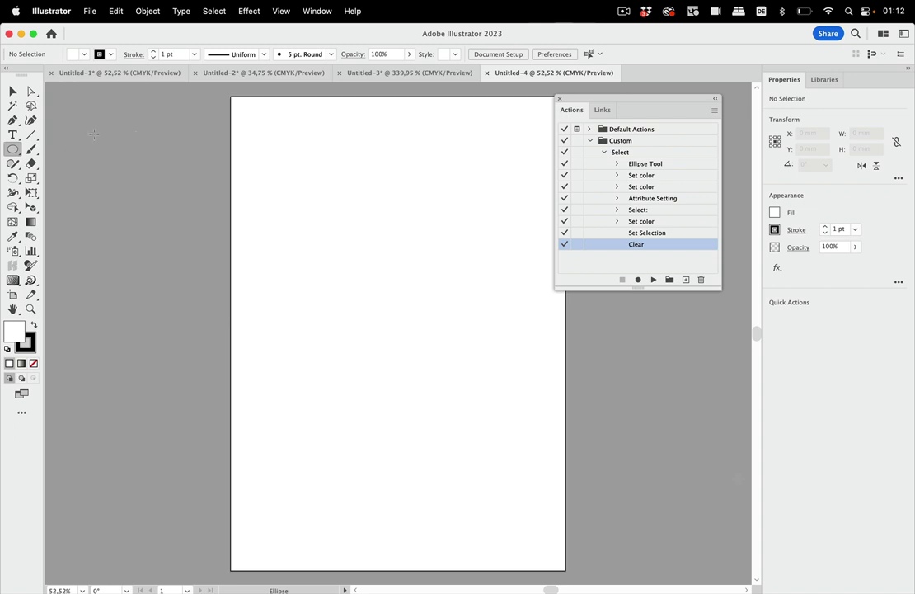
drag(284, 198, 302, 216)
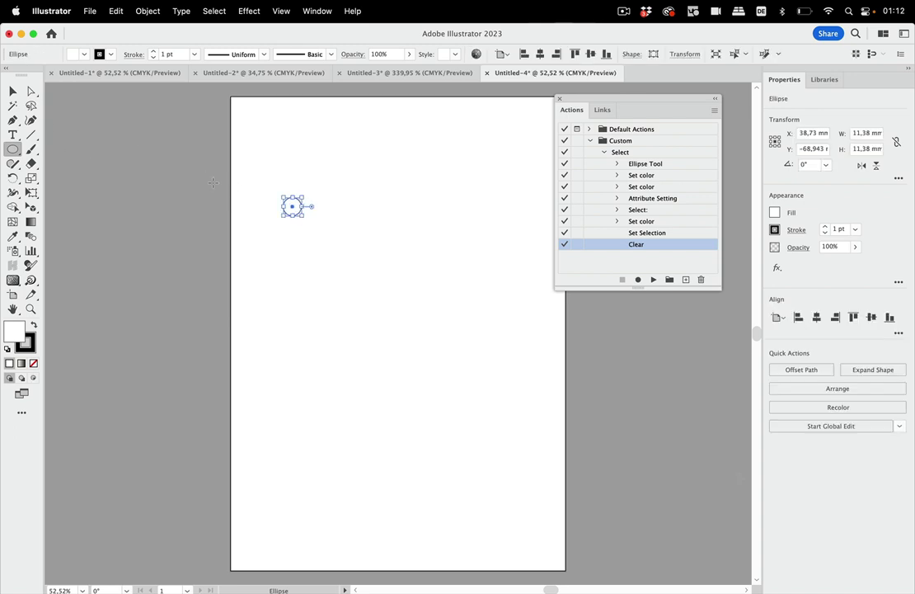
key(v)
Fill the circle red with magenta and yellow at 100, then duplicate it into several copies.
scroll(347, 223, up, 5)
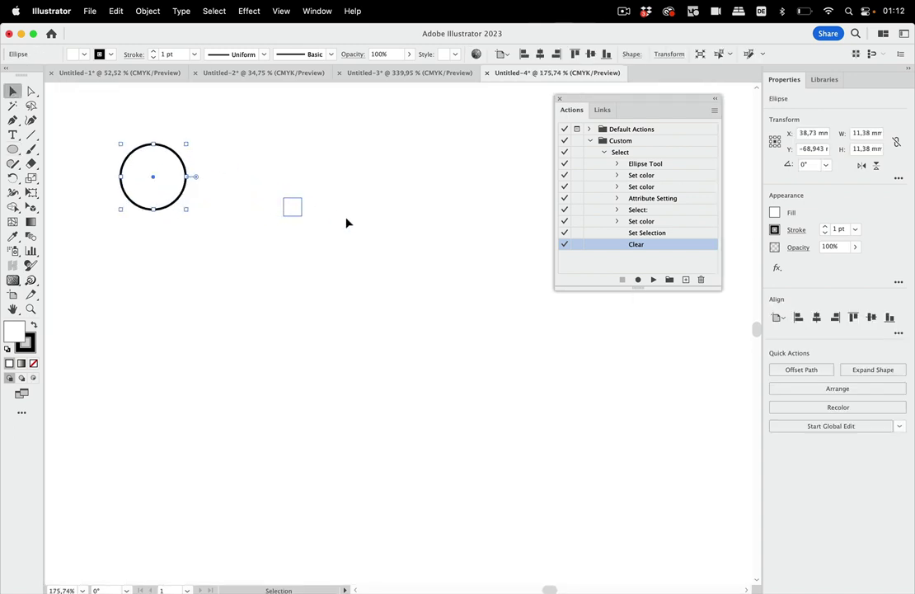
click(318, 10)
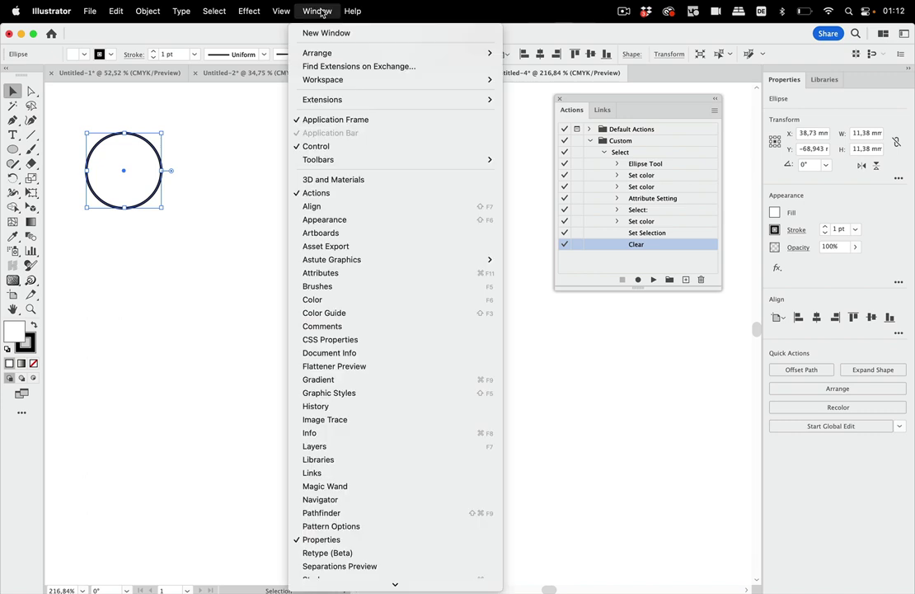
click(332, 300)
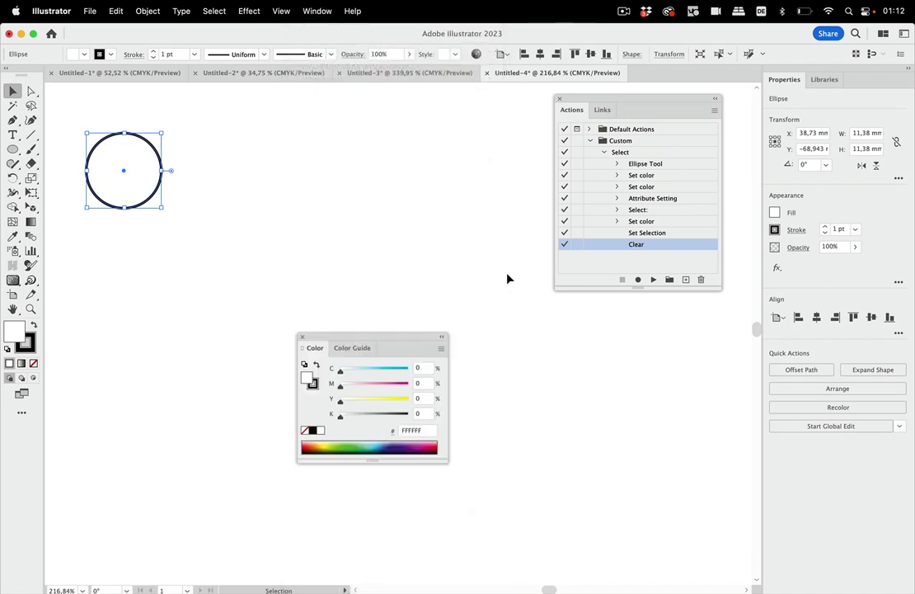
click(405, 384)
click(406, 400)
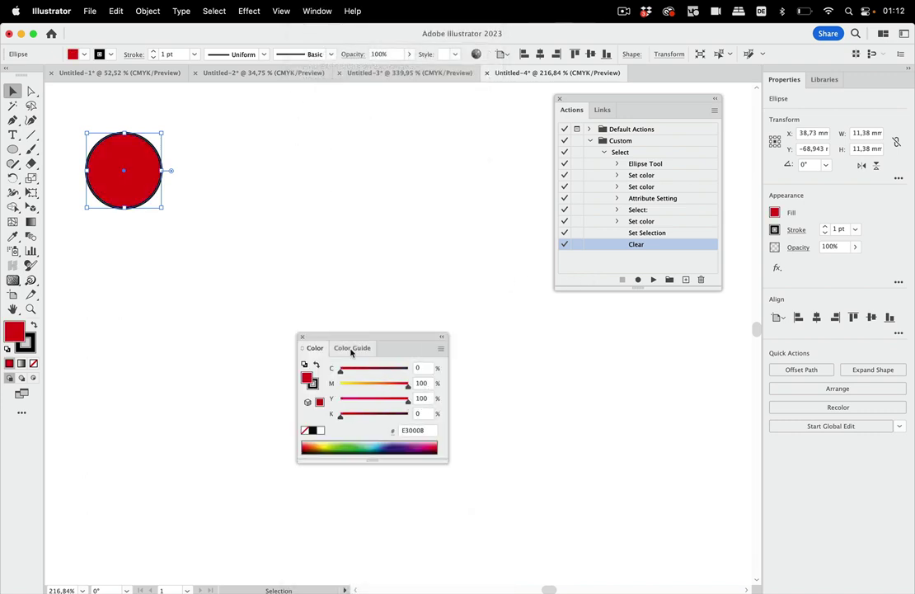
click(301, 336)
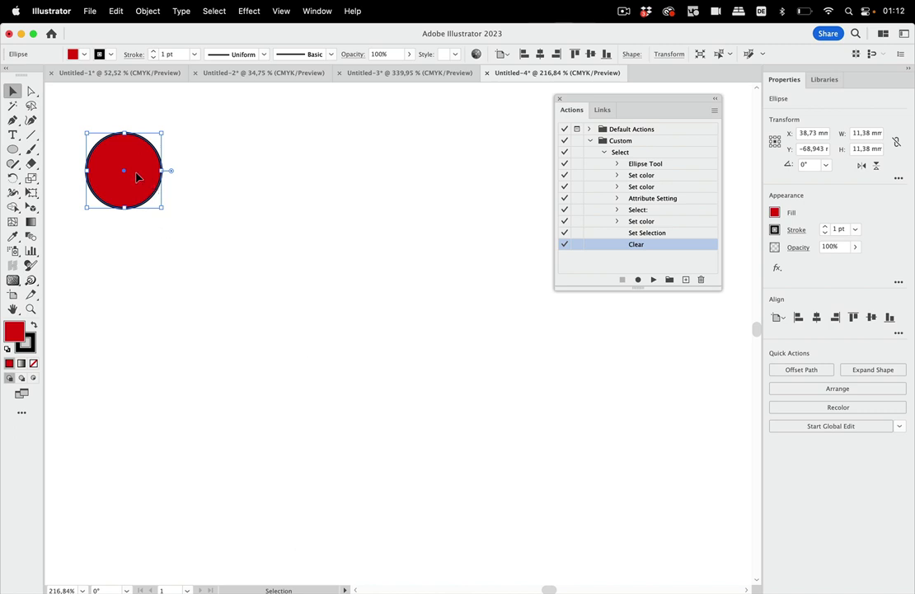
drag(137, 176, 226, 474)
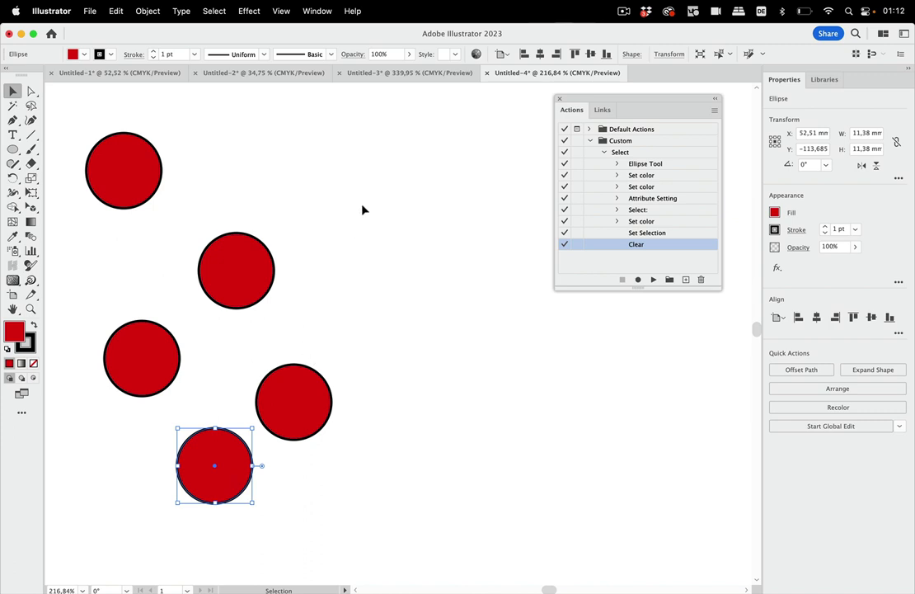
Deselect the circles, then play the Select action on the new document.
click(324, 176)
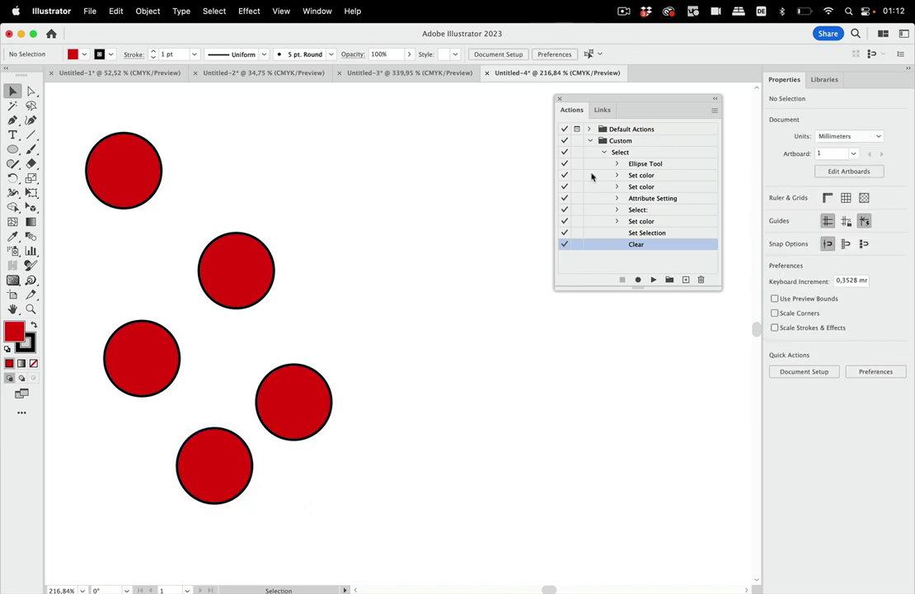
click(639, 152)
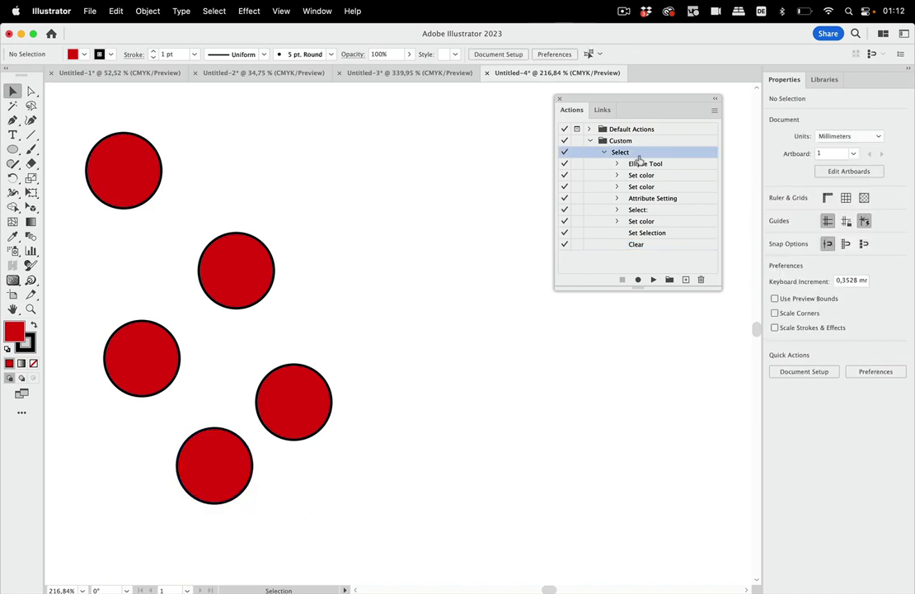
click(654, 281)
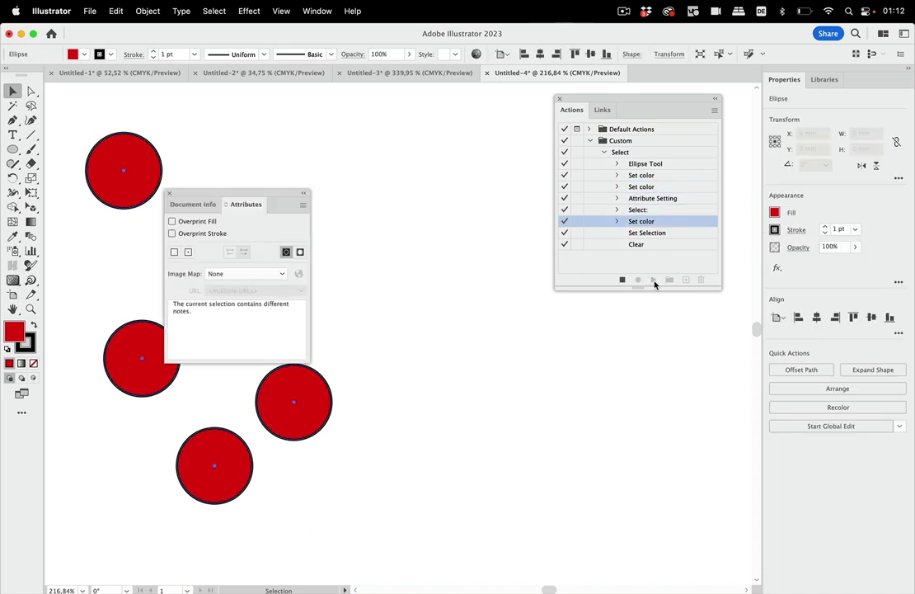